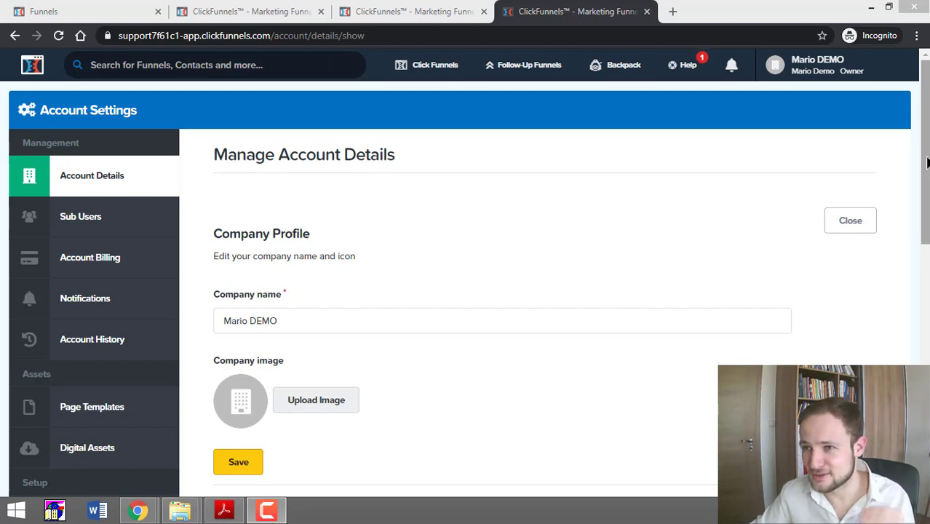
Step: Go to Account Settings from the profile menu and open the Integrations page under Setup
scroll(926, 160, down, 1)
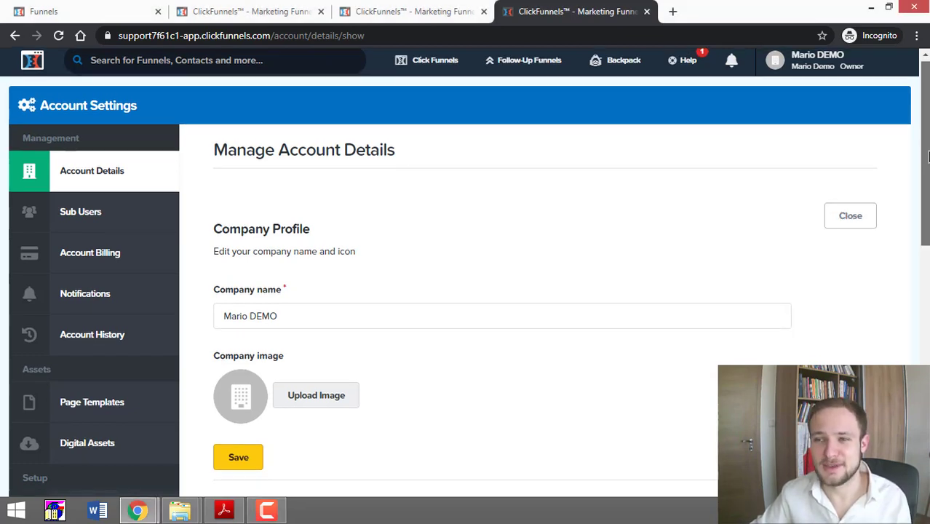
scroll(926, 160, down, 1)
scroll(927, 160, up, 2)
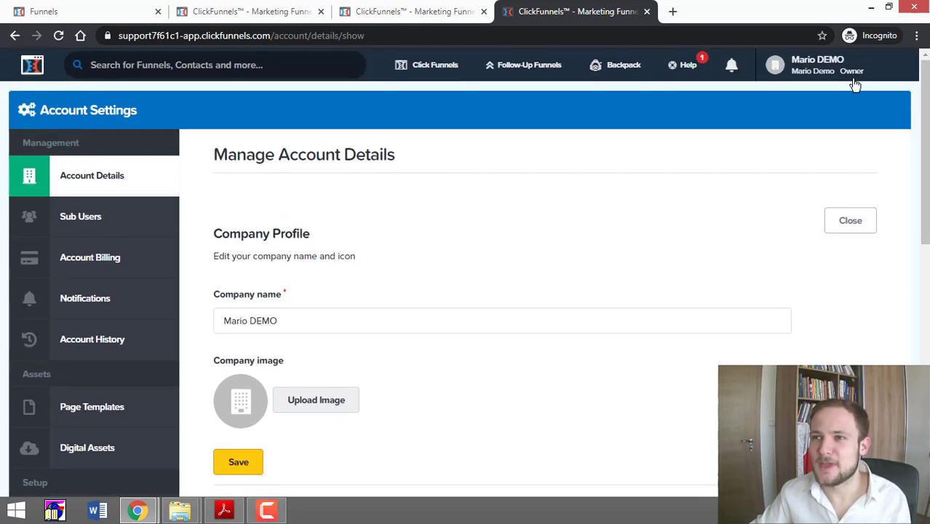
mouse_move(822, 69)
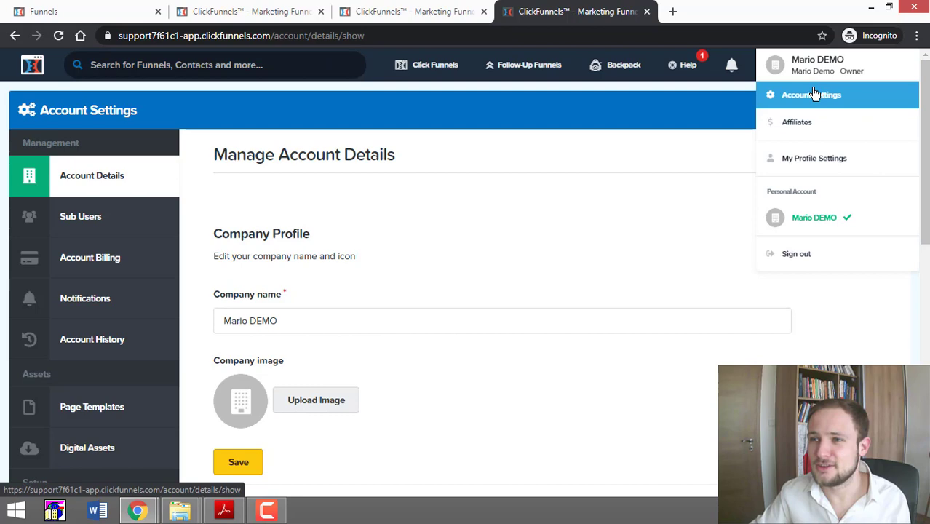
click(814, 97)
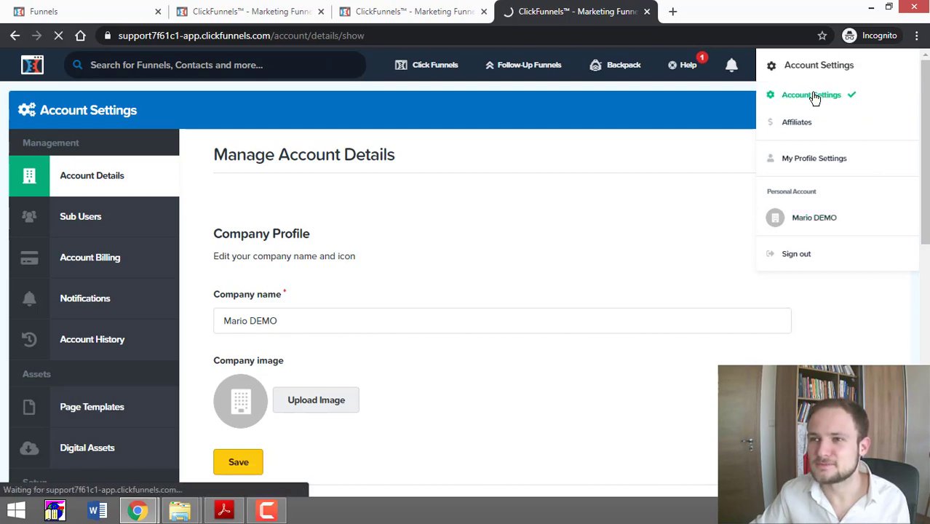
scroll(148, 338, down, 1)
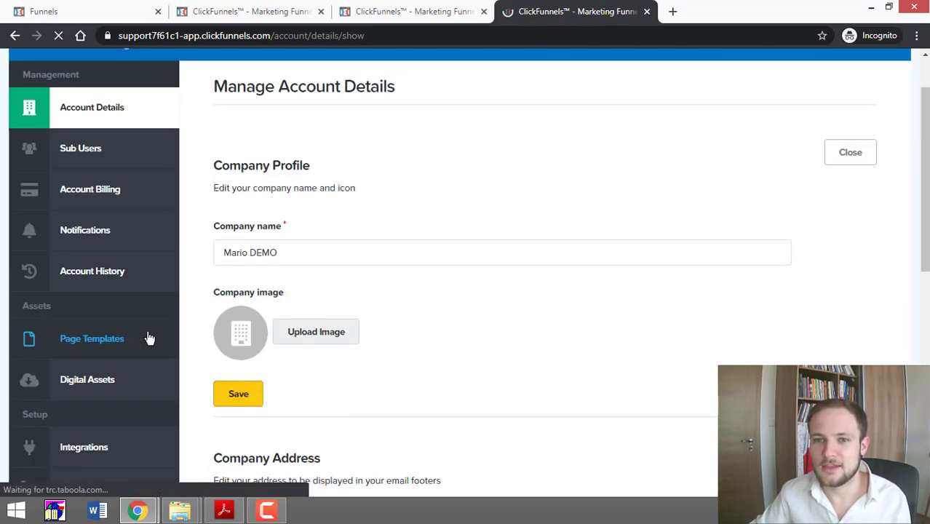
scroll(148, 338, down, 2)
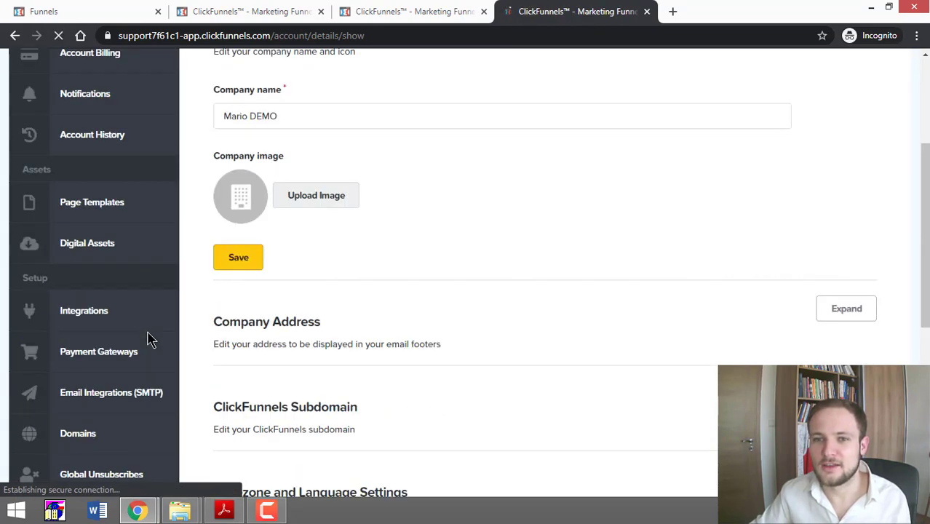
click(105, 316)
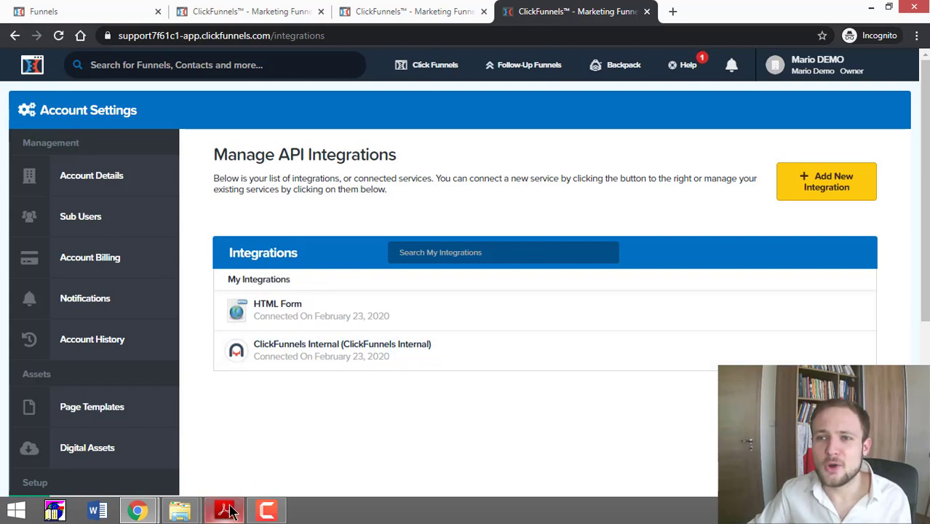
Step: In the Acrobat PDF, follow the 'Click HERE To Register For ActiveCampaign' link
mouse_move(231, 513)
click(223, 444)
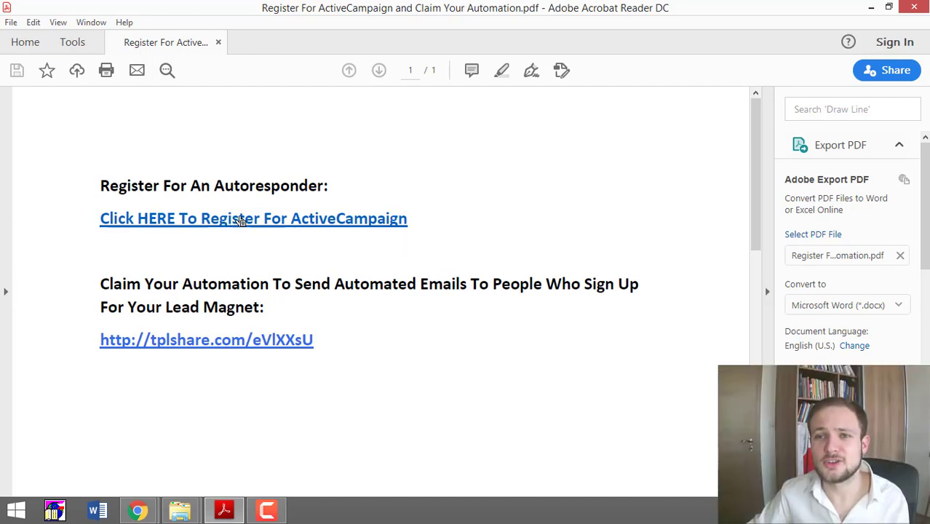
click(336, 215)
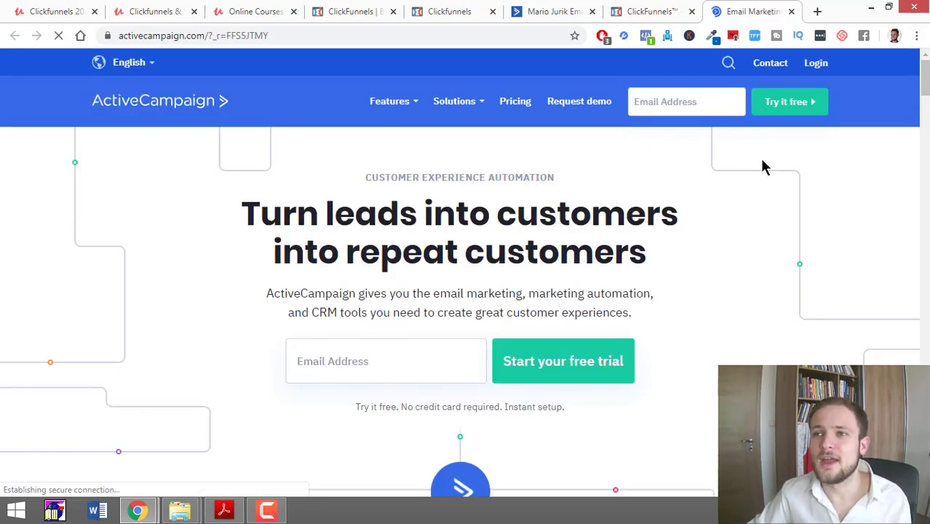
Step: Enter the user's e-mail address in the header field and submit 'Try it free'
click(785, 110)
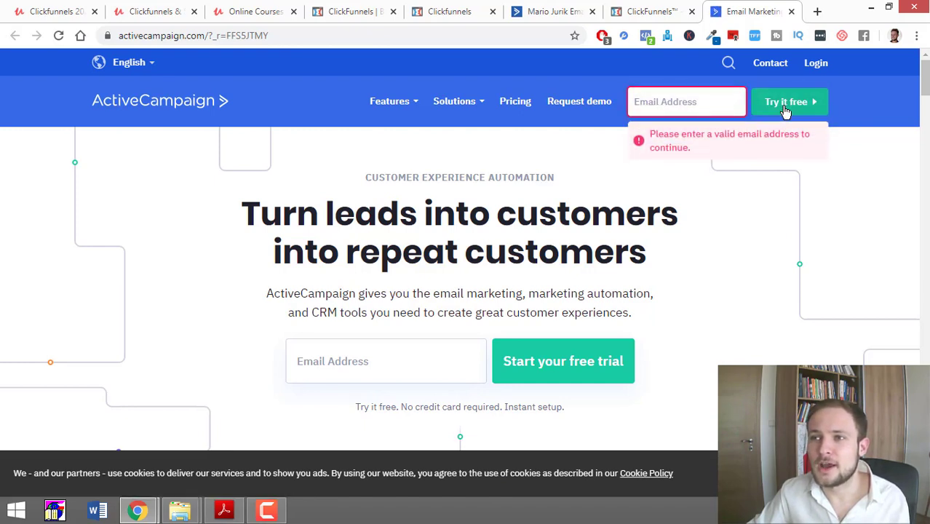
click(713, 107)
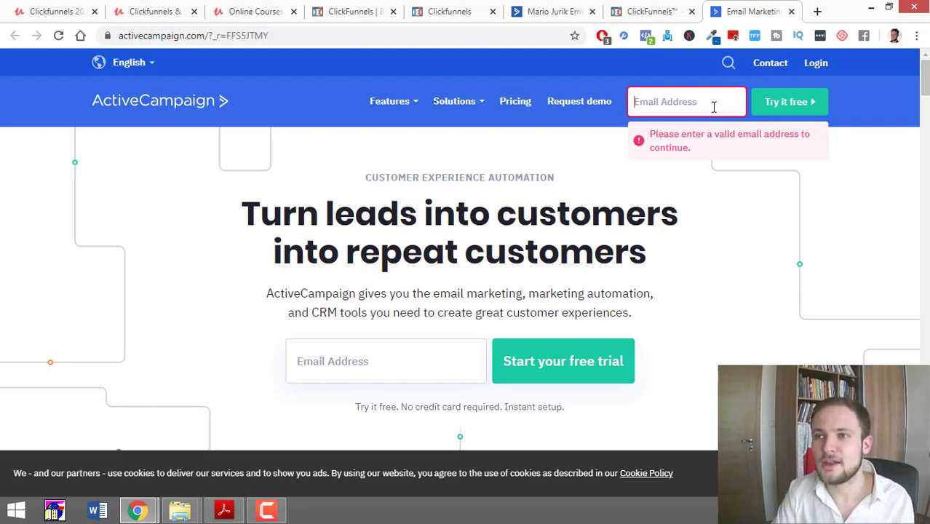
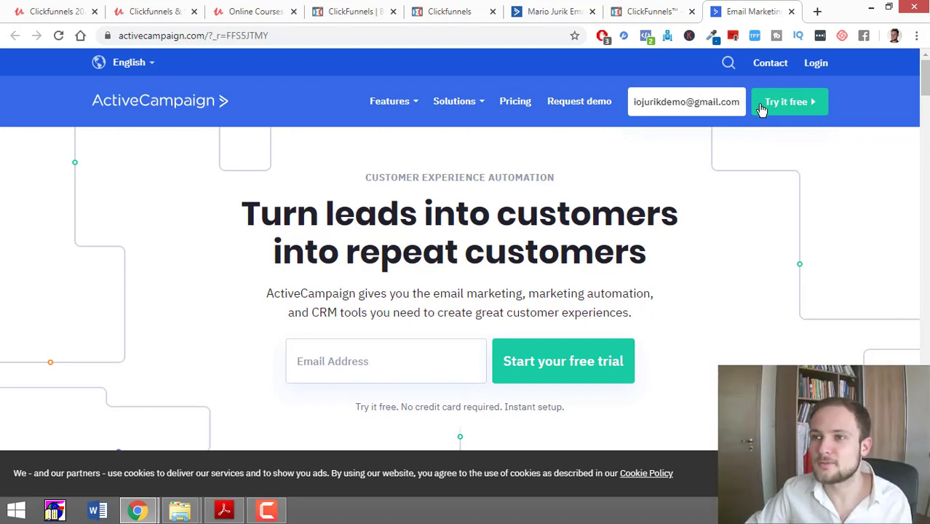
click(764, 106)
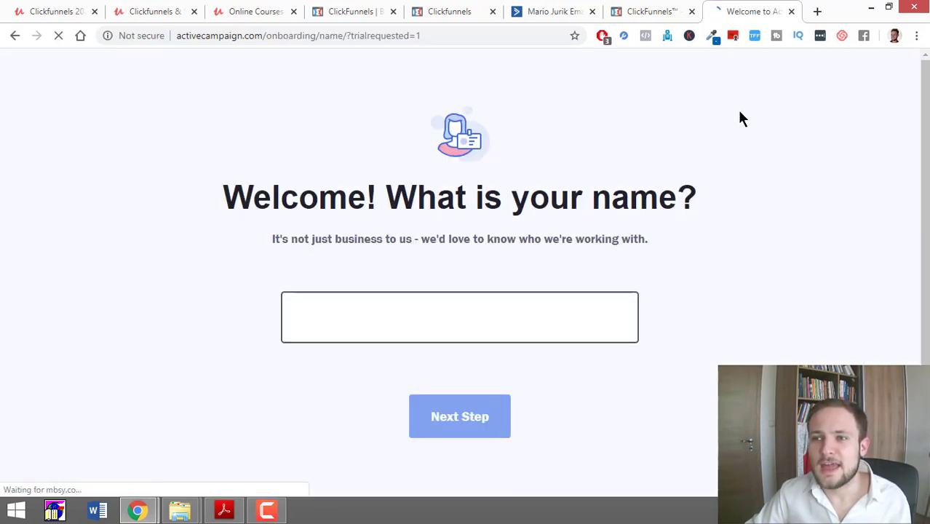
Step: Close the ActiveCampaign sign-up tab, return to ClickFunnels Integrations and choose Add New Integration
click(792, 13)
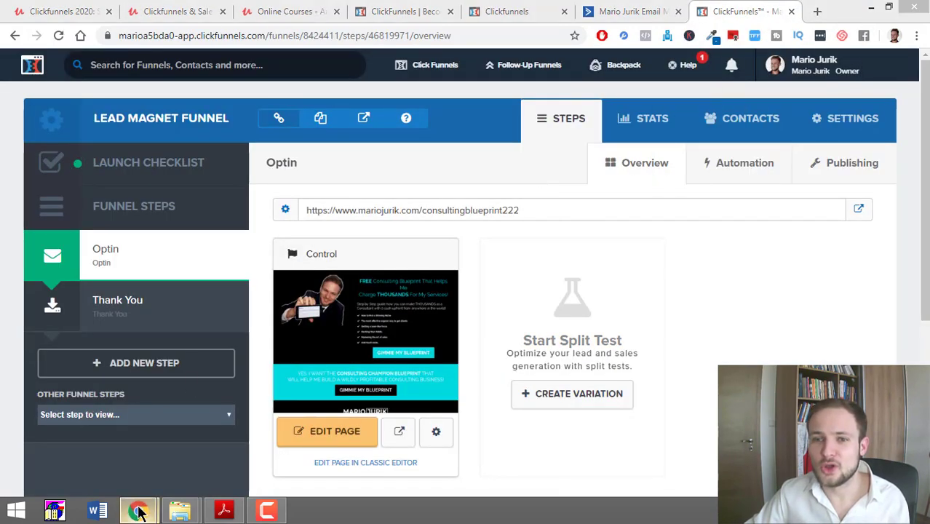
mouse_move(139, 510)
click(183, 460)
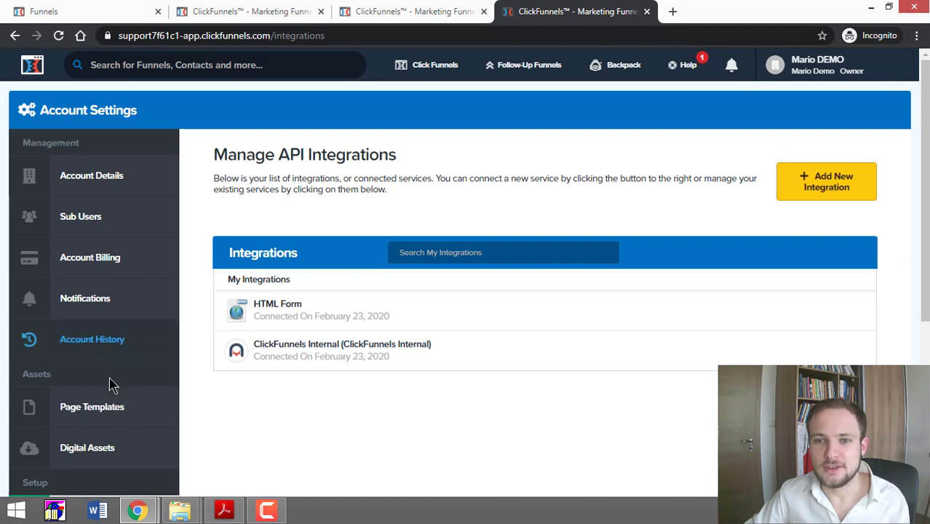
scroll(331, 303, down, 2)
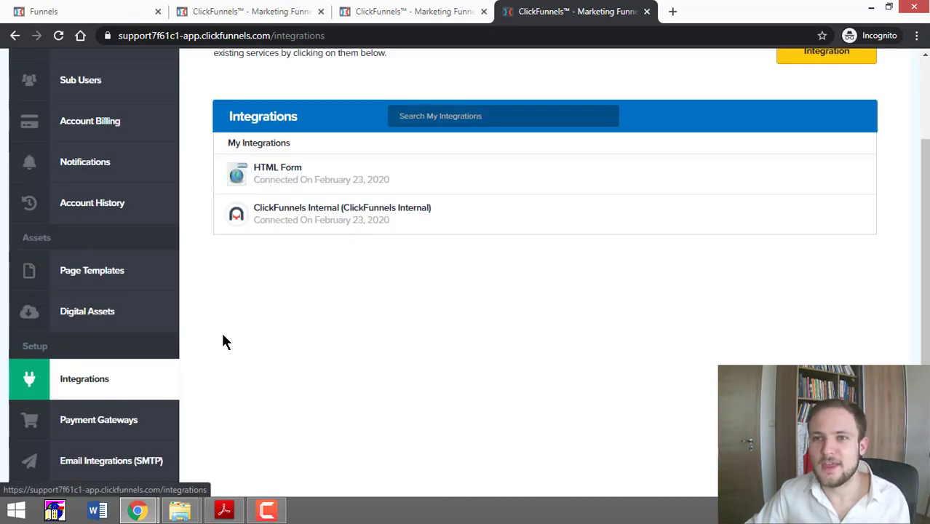
scroll(398, 307, up, 1)
scroll(398, 307, up, 1)
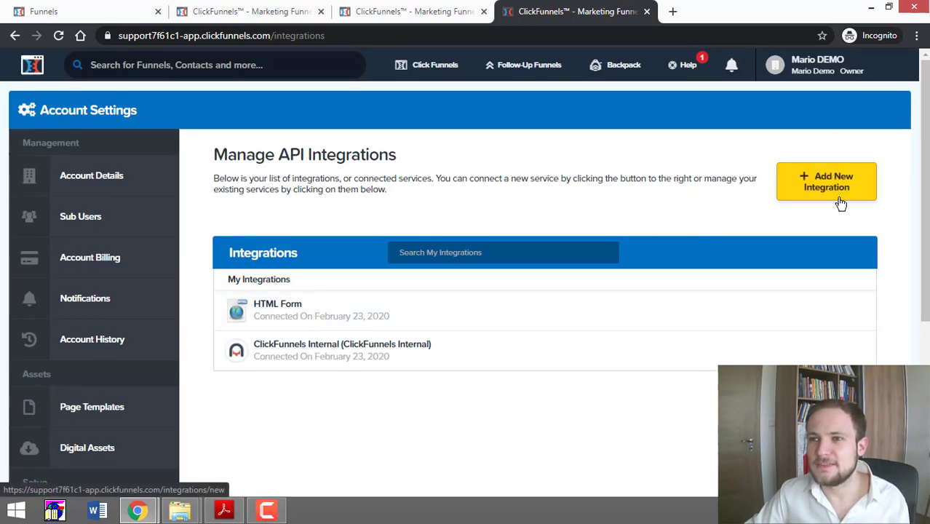
click(809, 183)
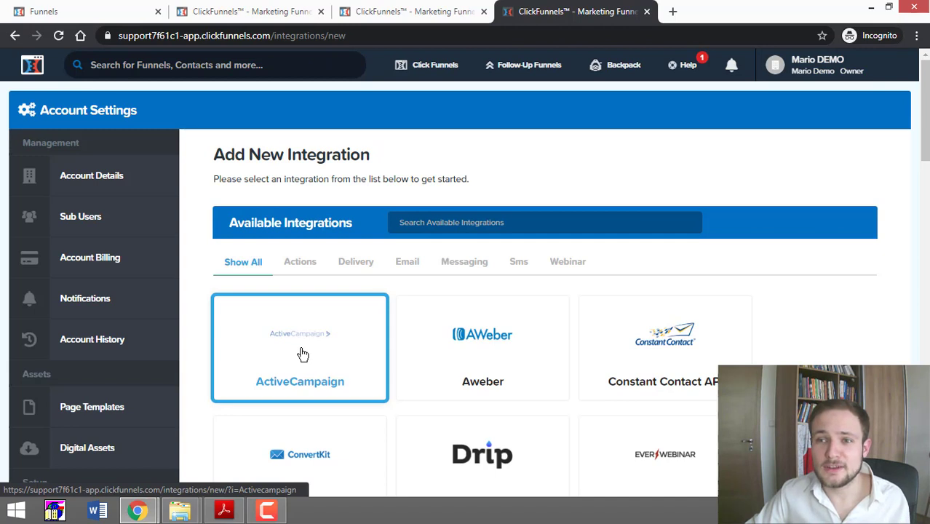
click(471, 221)
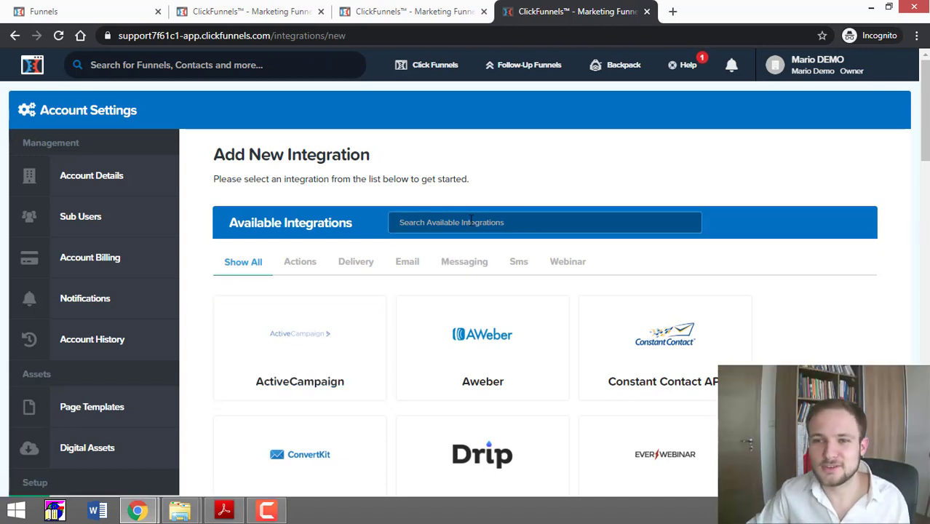
Step: Pick the ActiveCampaign card and fill the Integration Nickname with 'ActiveCampaign'
click(312, 357)
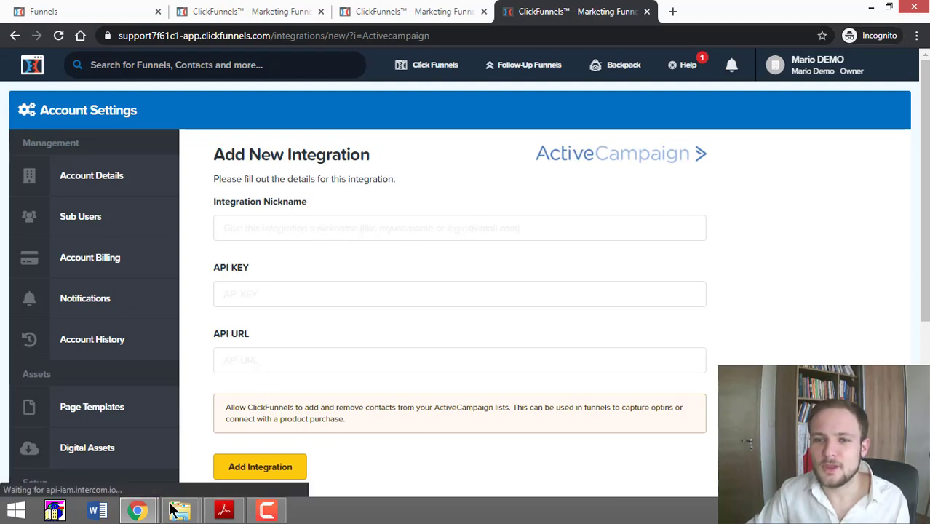
click(306, 228)
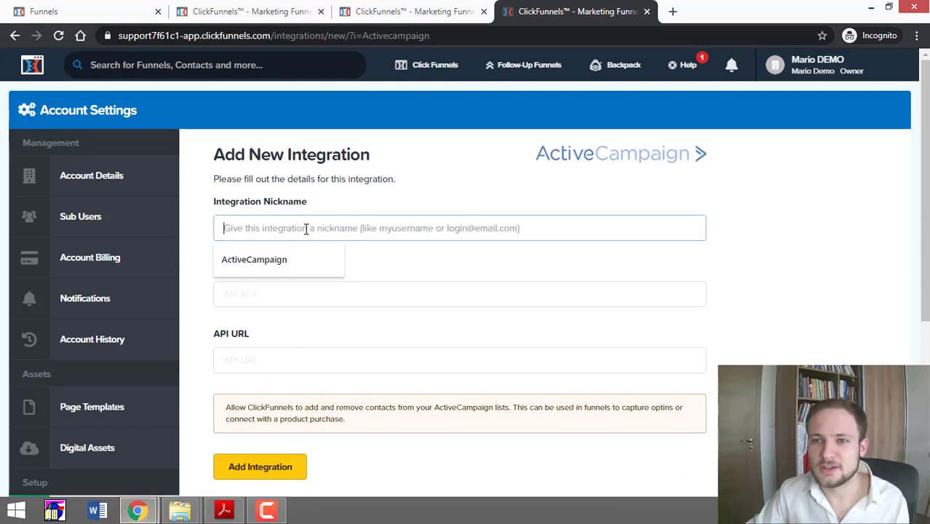
click(294, 260)
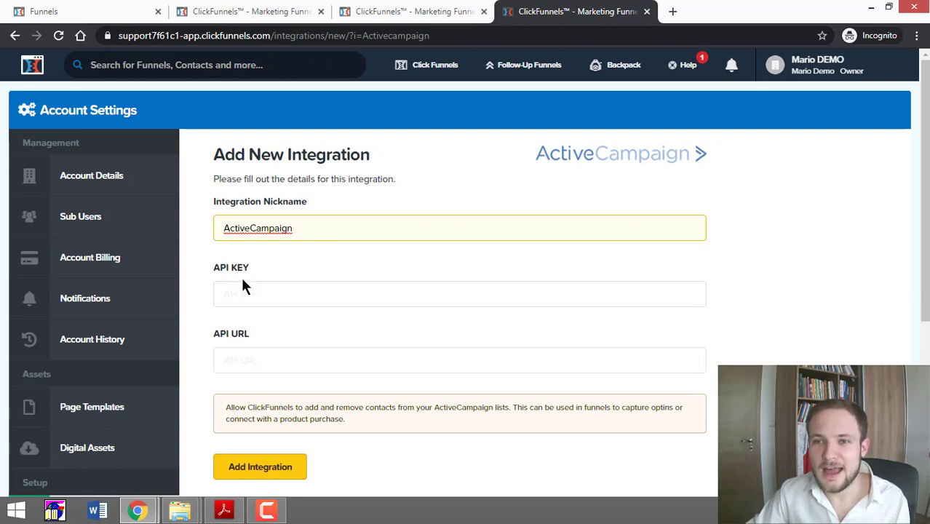
Step: In the ActiveCampaign tab, open Settings > Developer and copy the API key
mouse_move(154, 515)
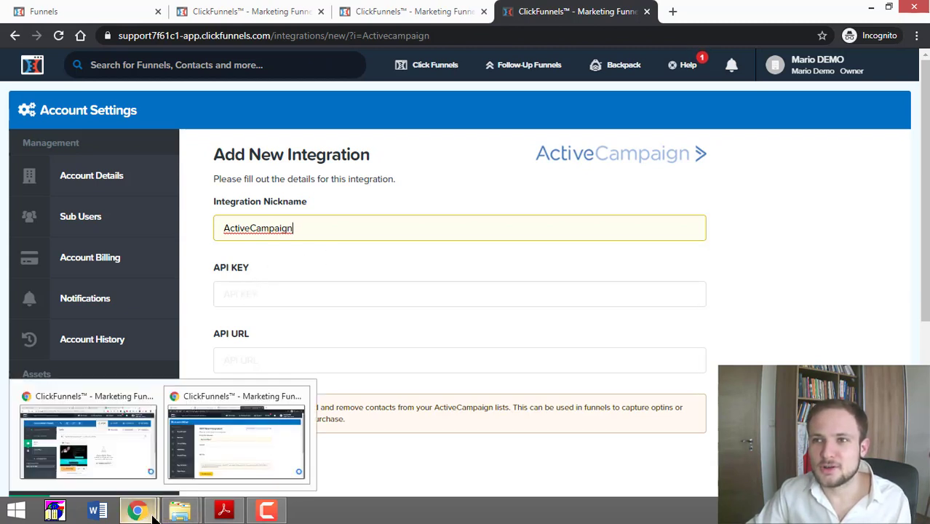
click(141, 466)
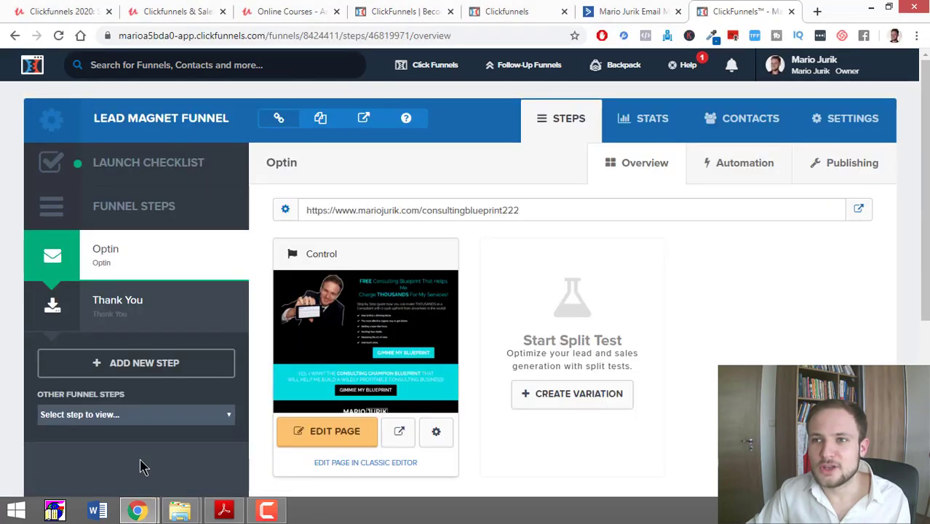
key(ctrl+shift+Tab)
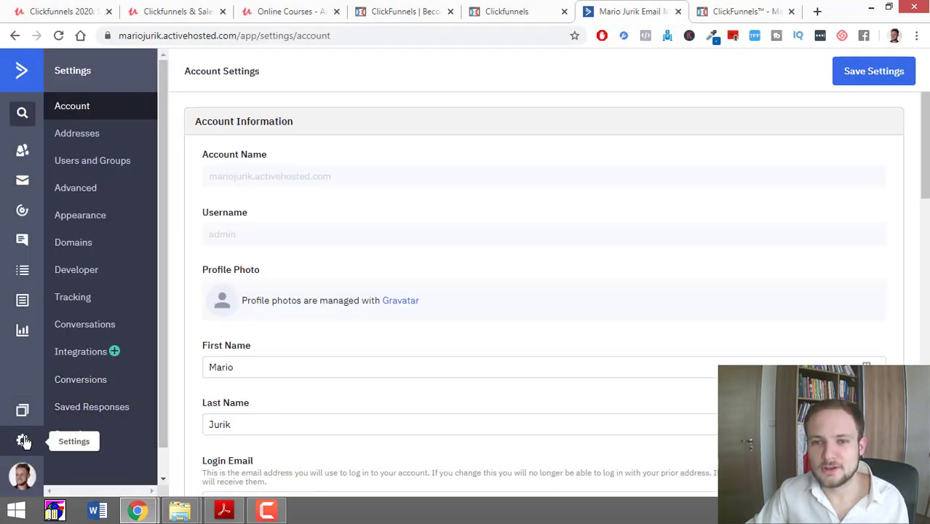
click(23, 443)
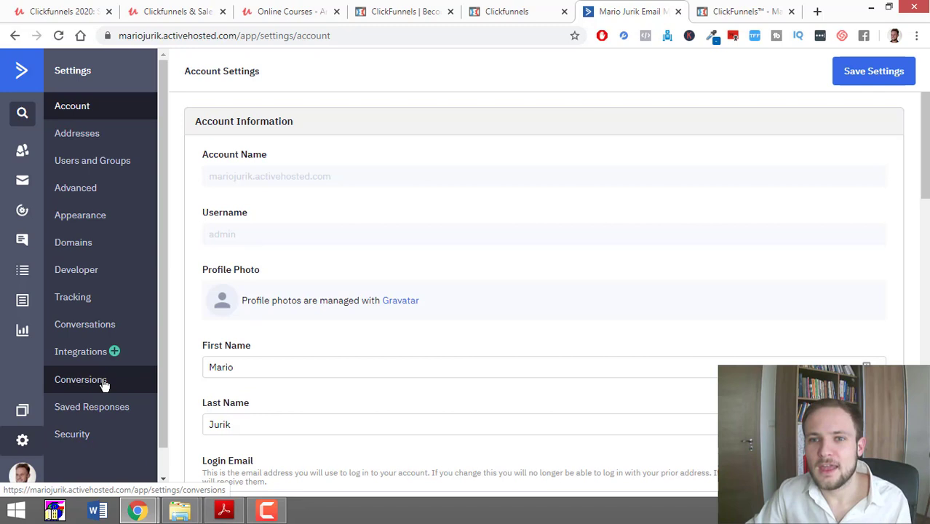
click(98, 275)
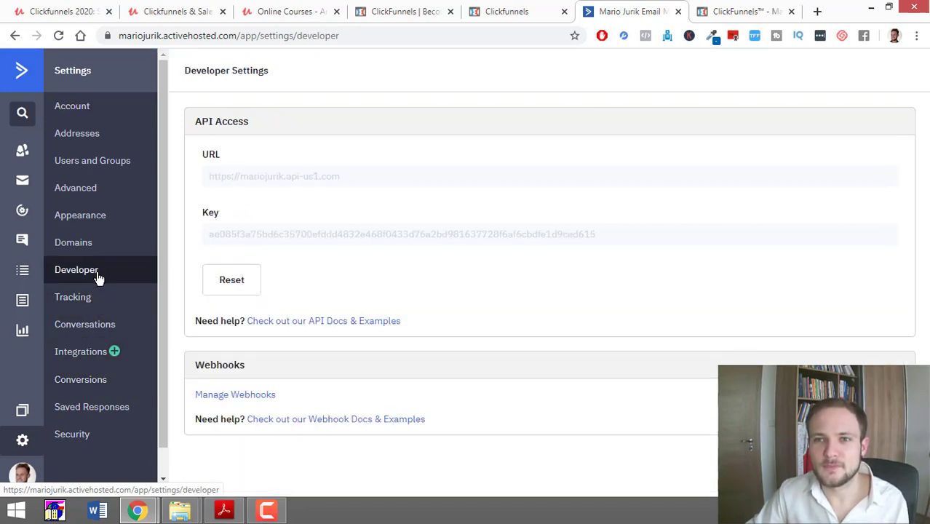
drag(611, 234, 197, 251)
key(ctrl+c)
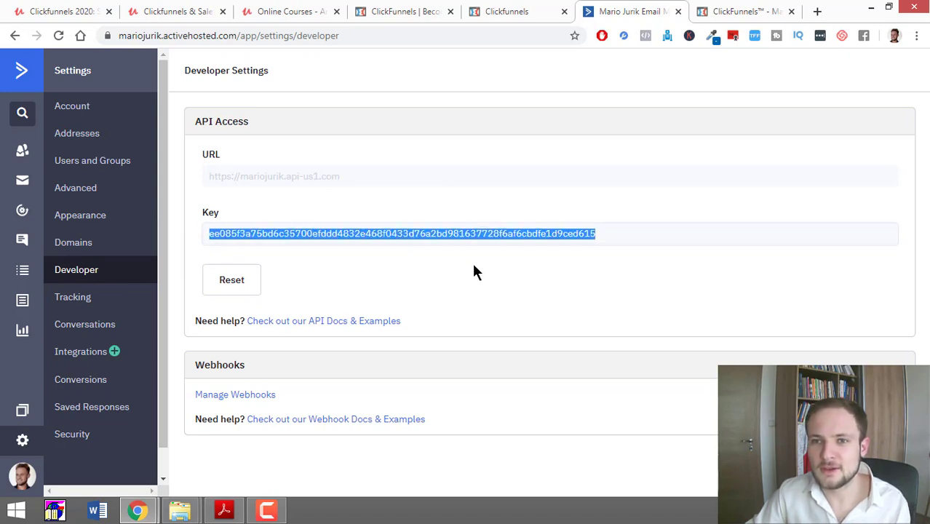
click(137, 510)
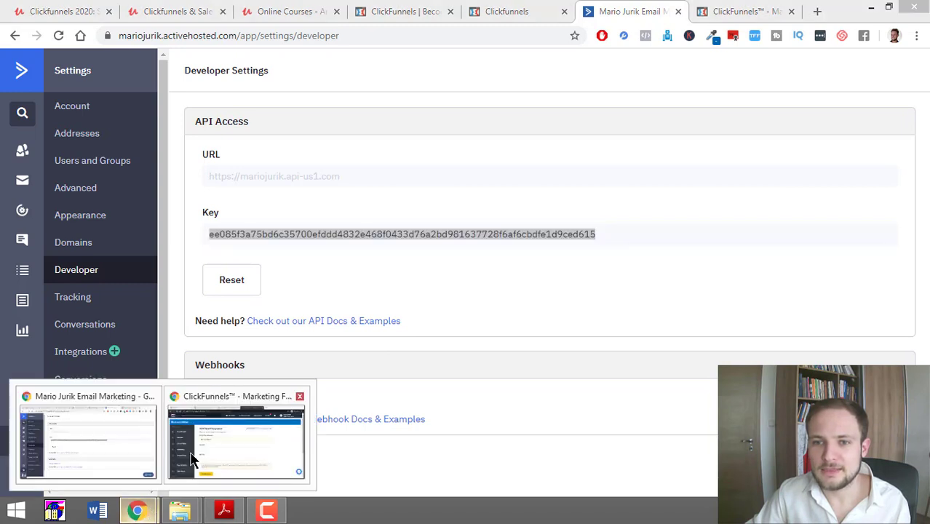
Step: Paste the copied key into the ClickFunnels API KEY field
click(234, 435)
click(296, 298)
key(ctrl+v)
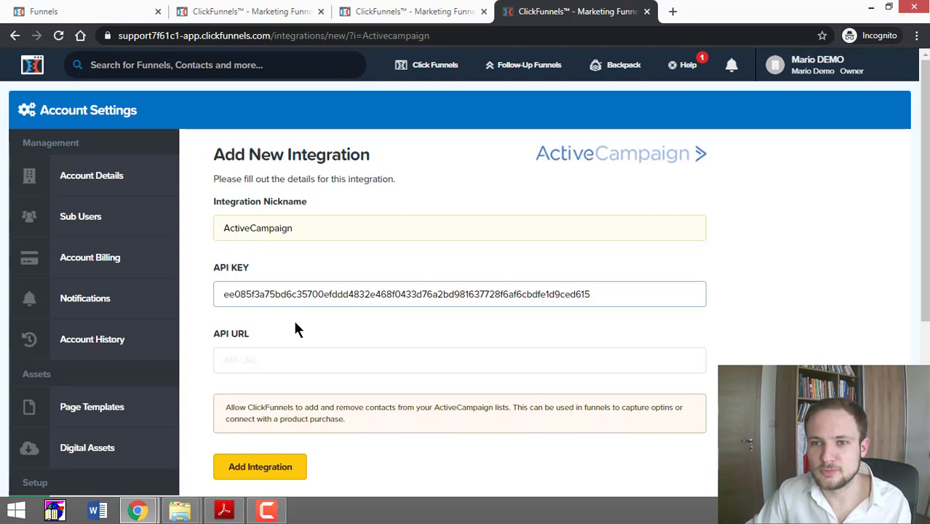
Step: Copy the API Access URL from ActiveCampaign and paste it into the API URL field
key(alt+Tab)
drag(354, 175, 182, 194)
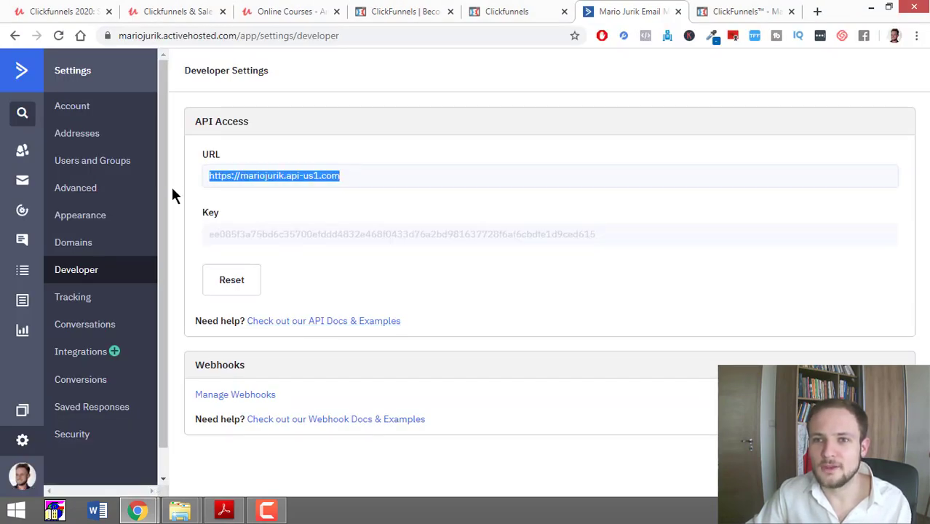
key(alt+Tab)
click(286, 362)
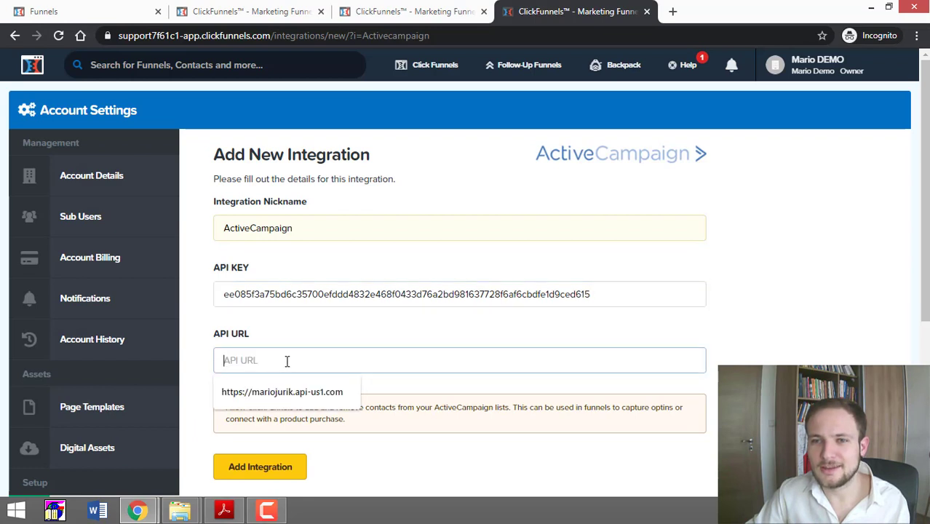
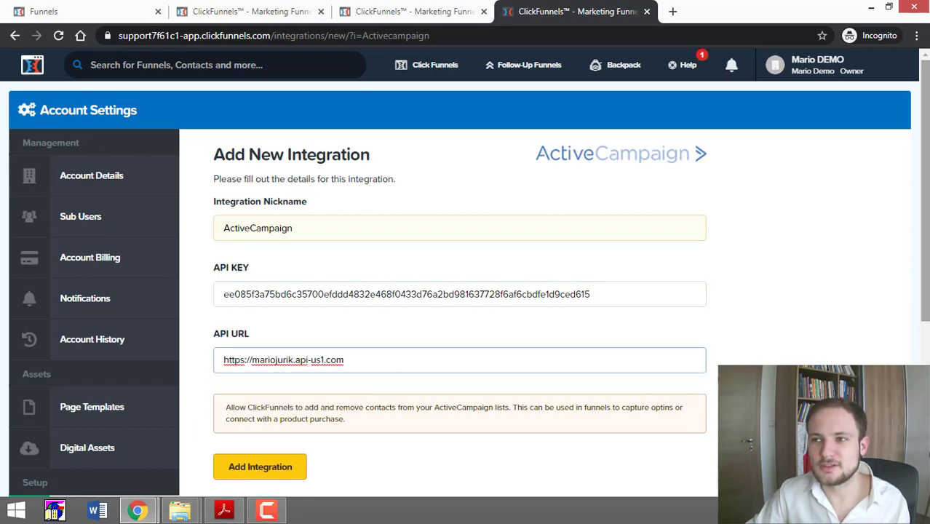
scroll(340, 346, down, 1)
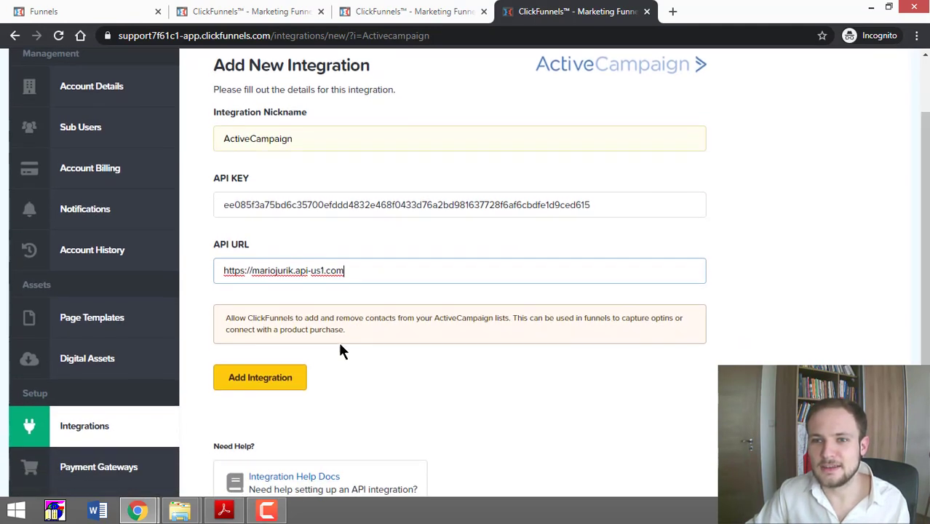
Step: Click Add Integration to save the ActiveCampaign connection
click(260, 380)
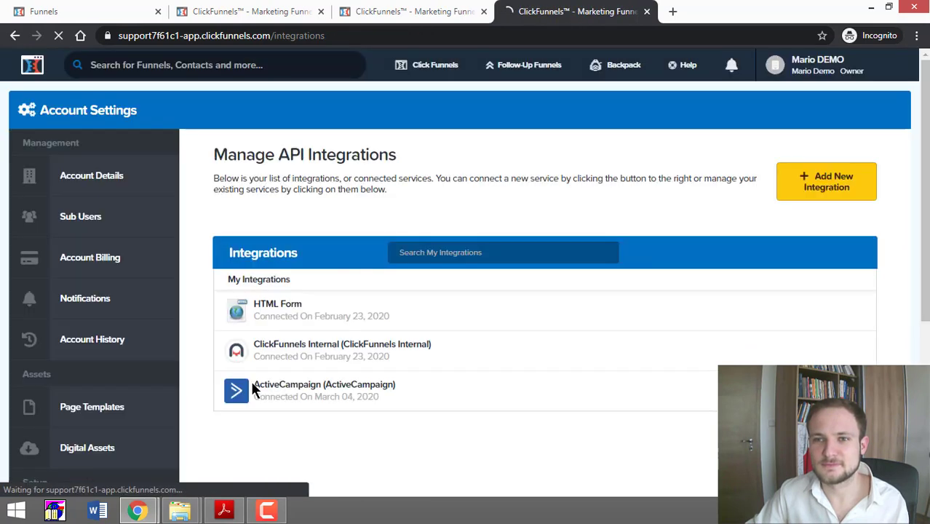